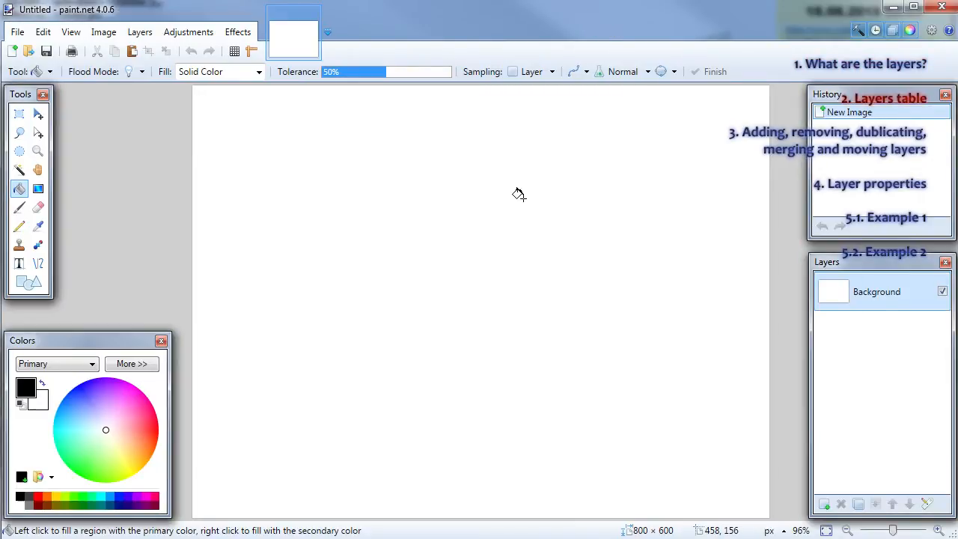
# - Review the available layer commands and toggle the Layers window off and on
pyautogui.click(139, 31)
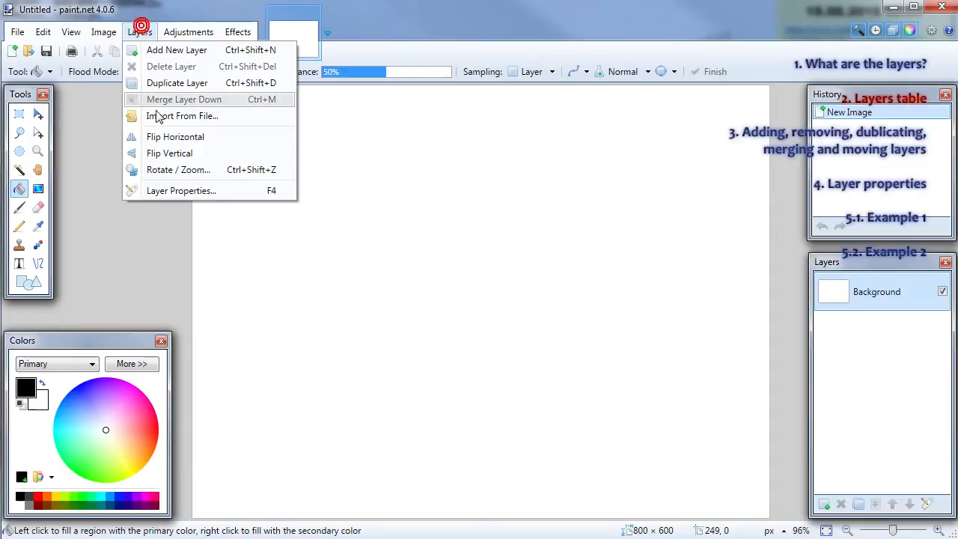
pyautogui.click(470, 33)
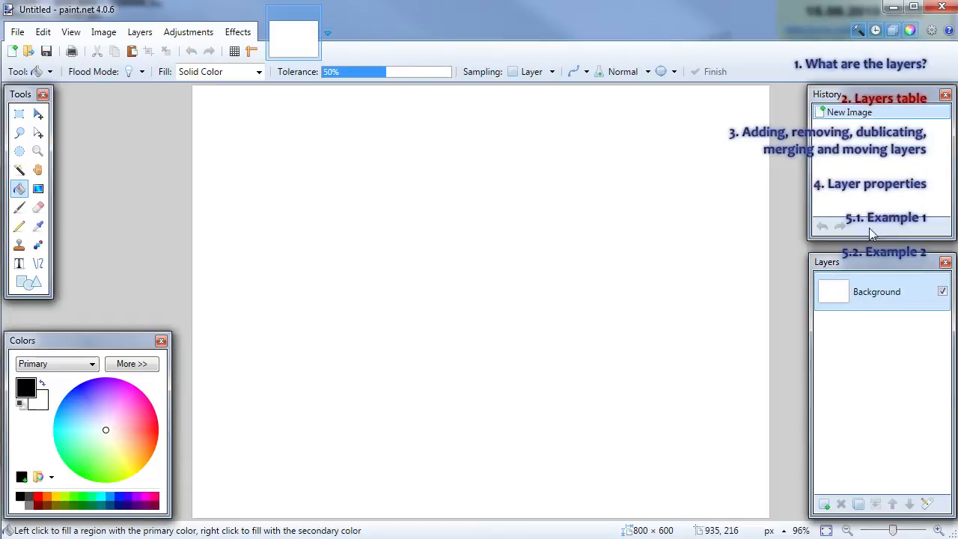
pyautogui.click(892, 30)
pyautogui.click(892, 31)
pyautogui.click(892, 30)
pyautogui.click(892, 32)
pyautogui.click(892, 32)
pyautogui.click(892, 31)
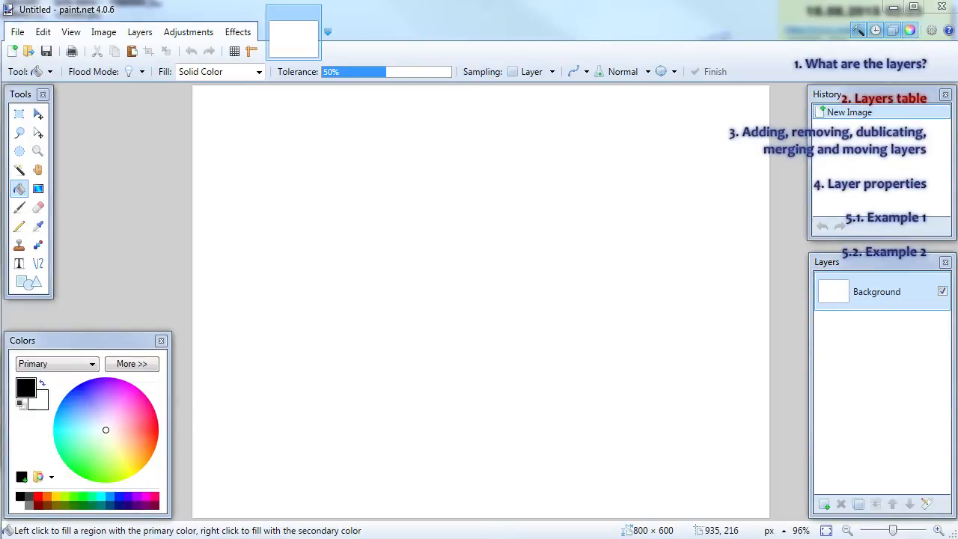
pyautogui.click(929, 410)
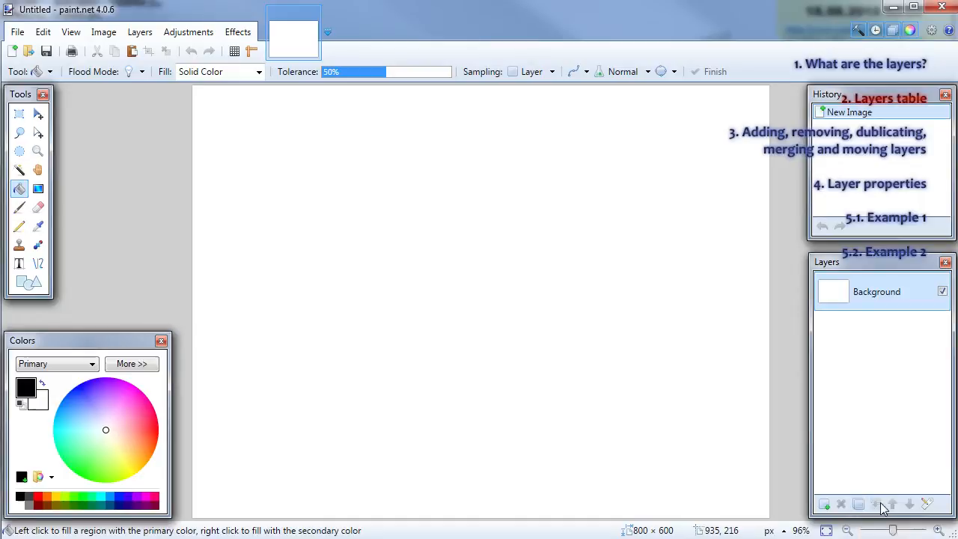
# - Examine the Background layer's visibility, blending modes and opacity in its properties, and close them without changes
pyautogui.click(927, 506)
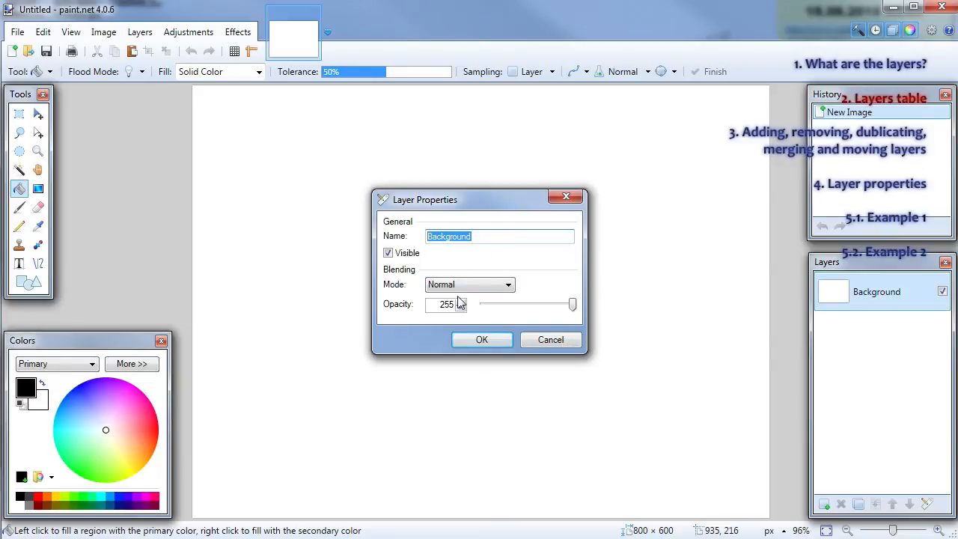
pyautogui.click(416, 254)
pyautogui.click(416, 255)
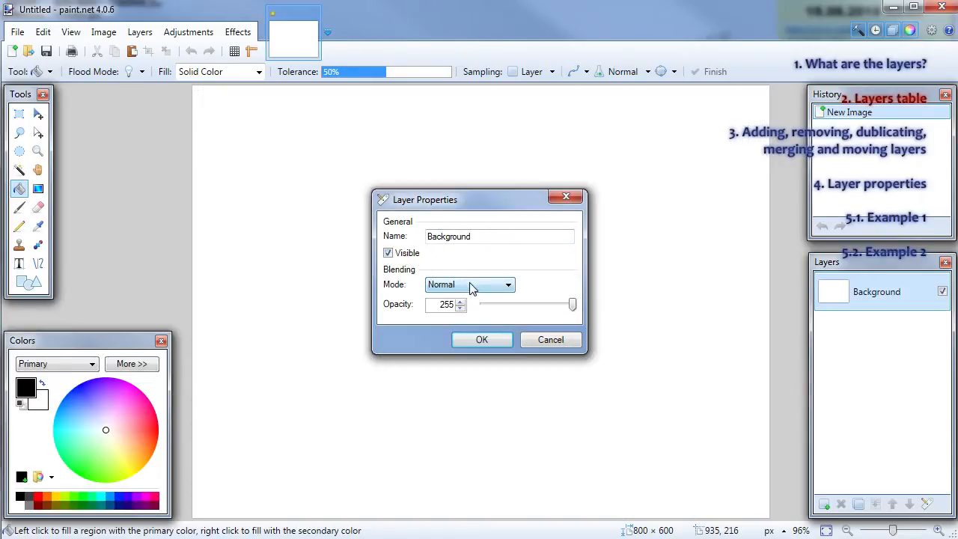
pyautogui.click(474, 286)
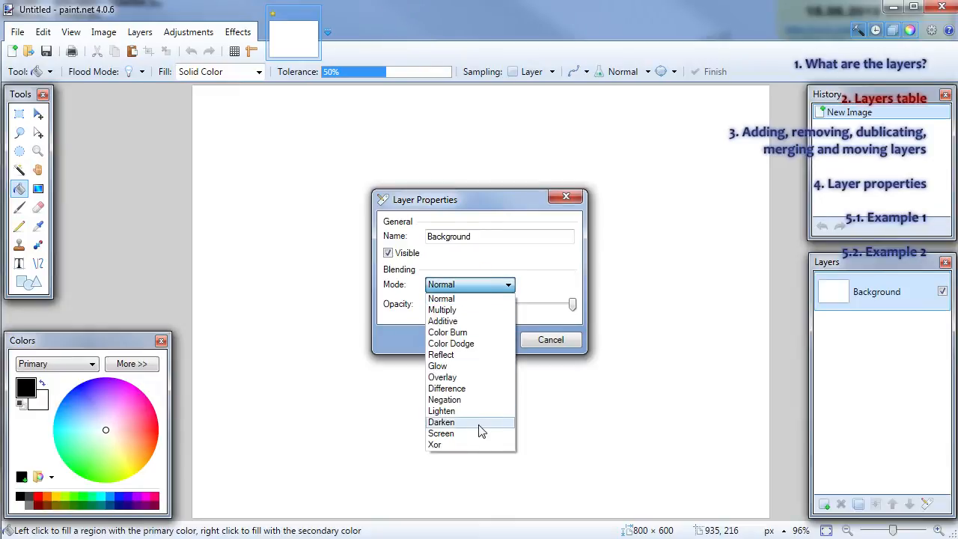
pyautogui.click(487, 285)
pyautogui.moveTo(573, 308)
pyautogui.mouseDown()
pyautogui.moveTo(534, 308)
pyautogui.moveTo(573, 306)
pyautogui.mouseUp()
pyautogui.click(551, 339)
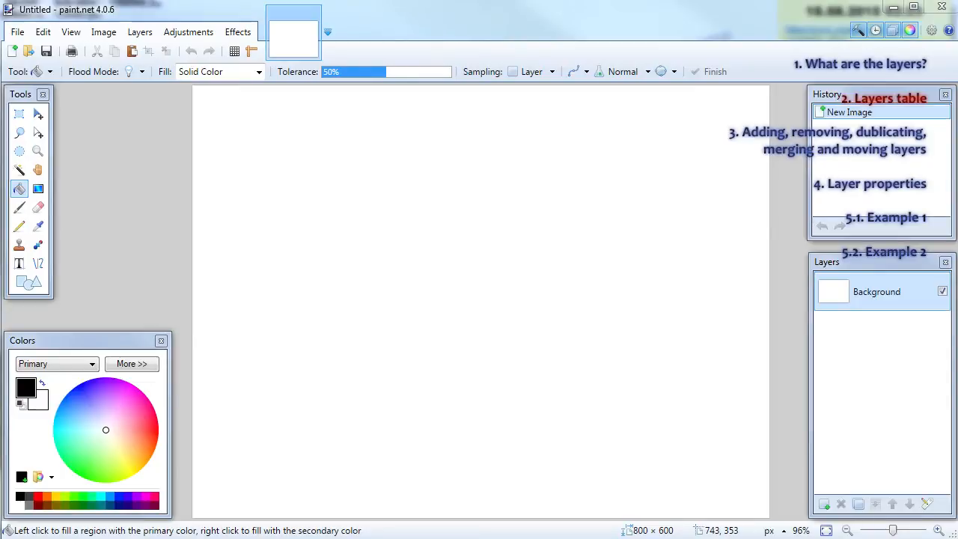
pyautogui.click(894, 430)
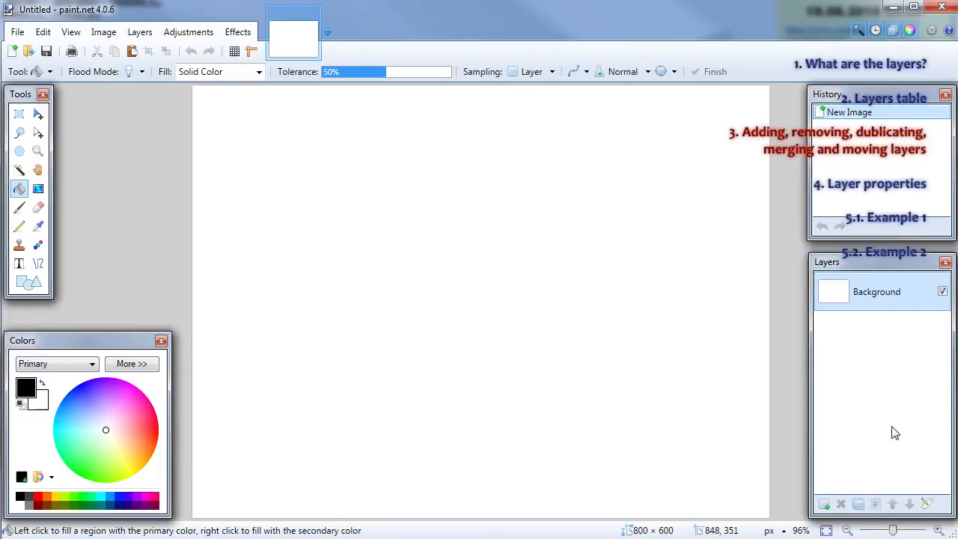
# - Paint a blue sky over the upper part of the Background layer with the Paintbrush at width 200
pyautogui.click(103, 505)
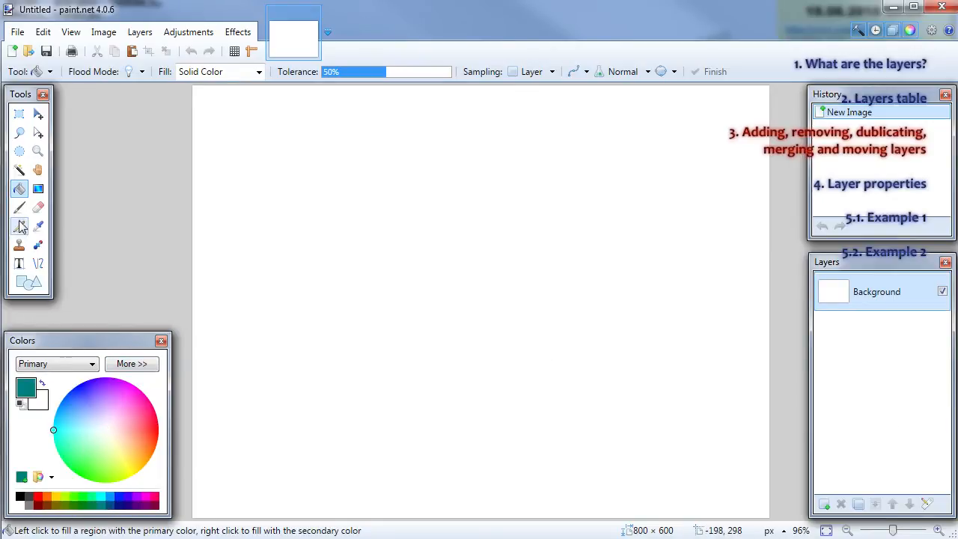
pyautogui.click(112, 498)
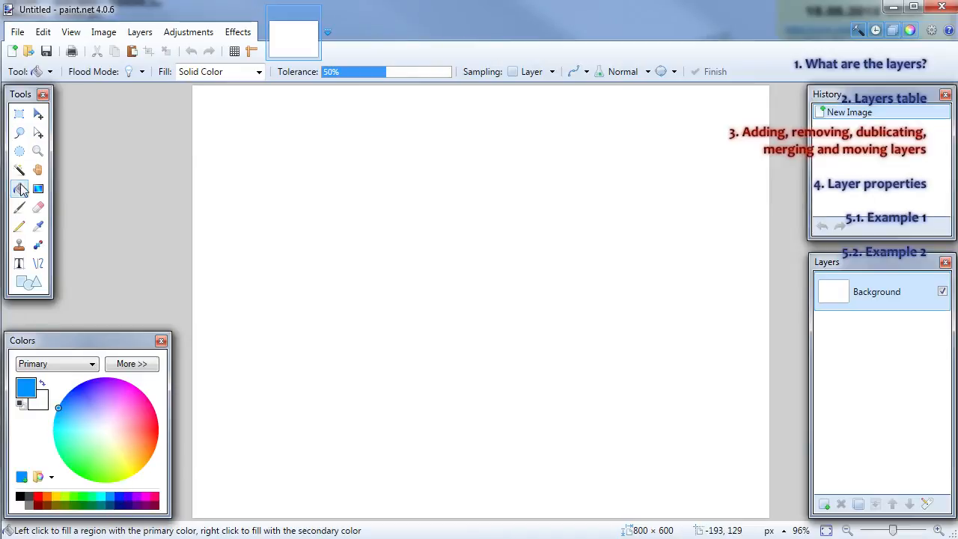
pyautogui.click(19, 208)
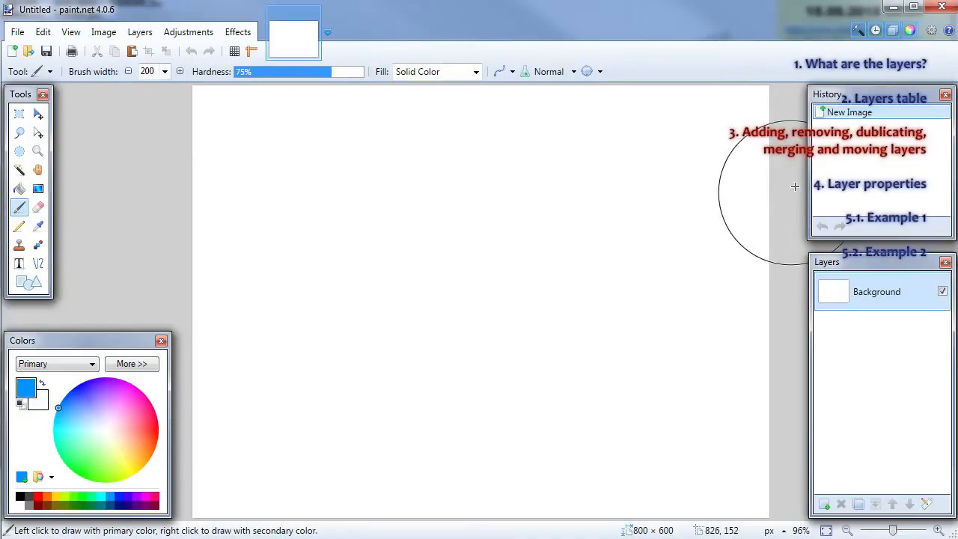
pyautogui.moveTo(759, 121)
pyautogui.mouseDown()
pyautogui.moveTo(206, 157)
pyautogui.moveTo(700, 172)
pyautogui.moveTo(198, 323)
pyautogui.moveTo(251, 237)
pyautogui.moveTo(649, 286)
pyautogui.moveTo(337, 322)
pyautogui.mouseUp()
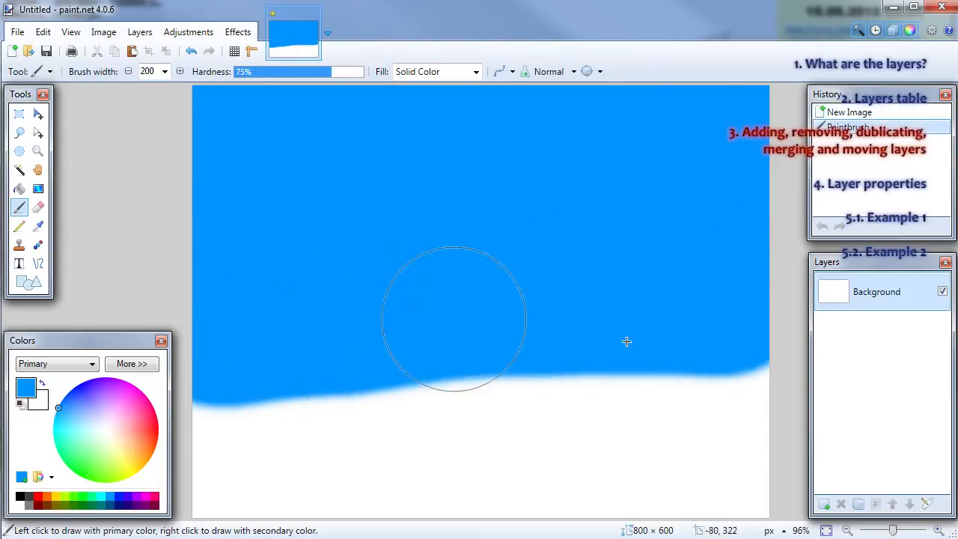
# - Add a layer named Land and paint dark green ground across the lower part of the canvas on it
pyautogui.click(824, 504)
pyautogui.doubleClick(863, 288)
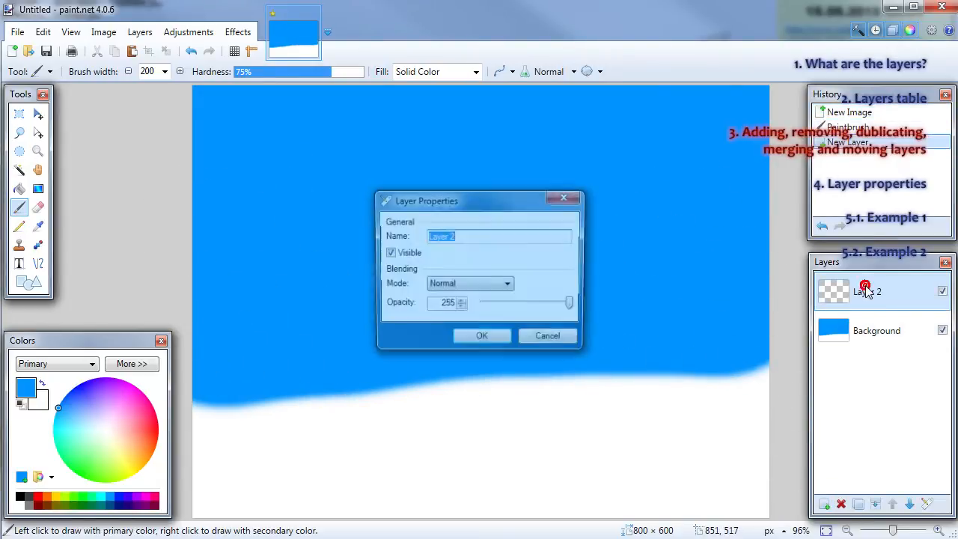
pyautogui.write('Land')
pyautogui.press('Return')
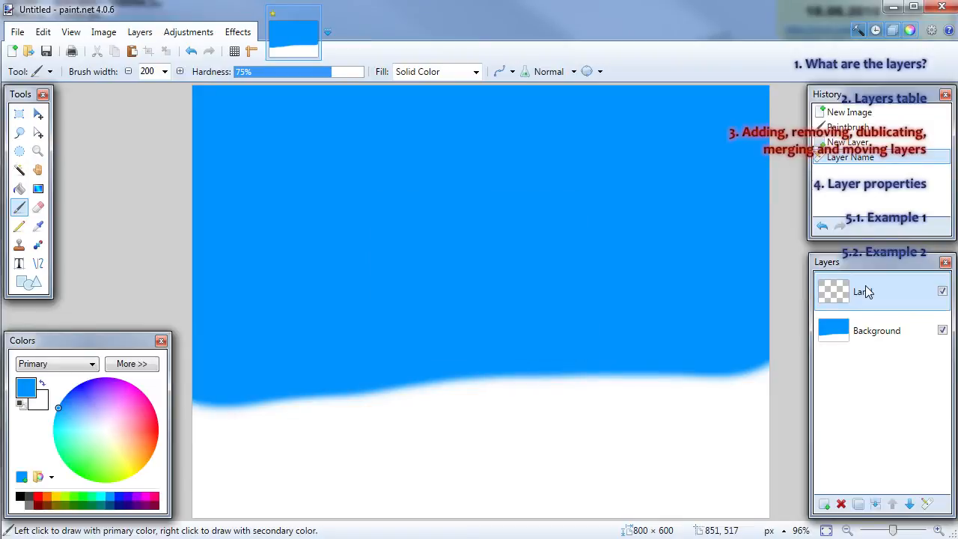
pyautogui.click(83, 505)
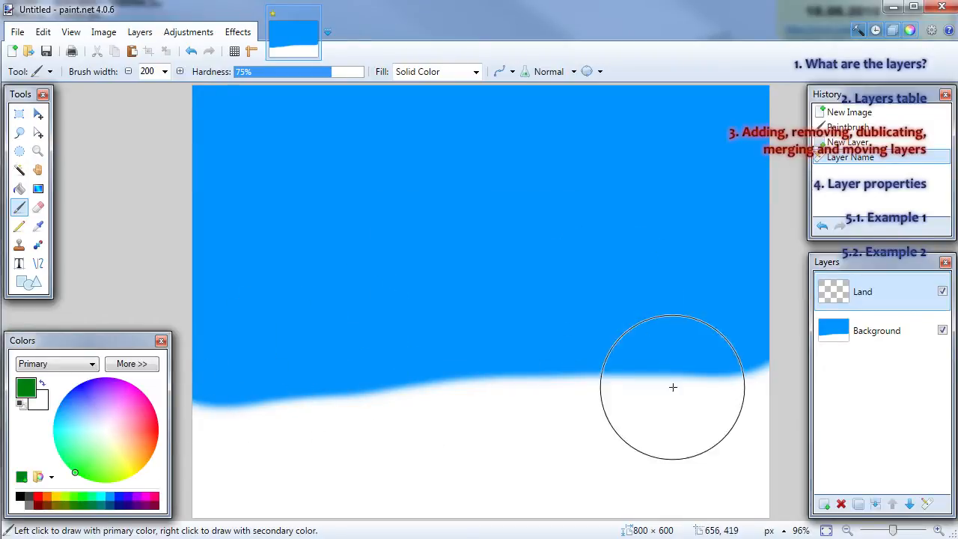
pyautogui.moveTo(738, 357)
pyautogui.mouseDown()
pyautogui.moveTo(574, 460)
pyautogui.moveTo(768, 480)
pyautogui.mouseUp()
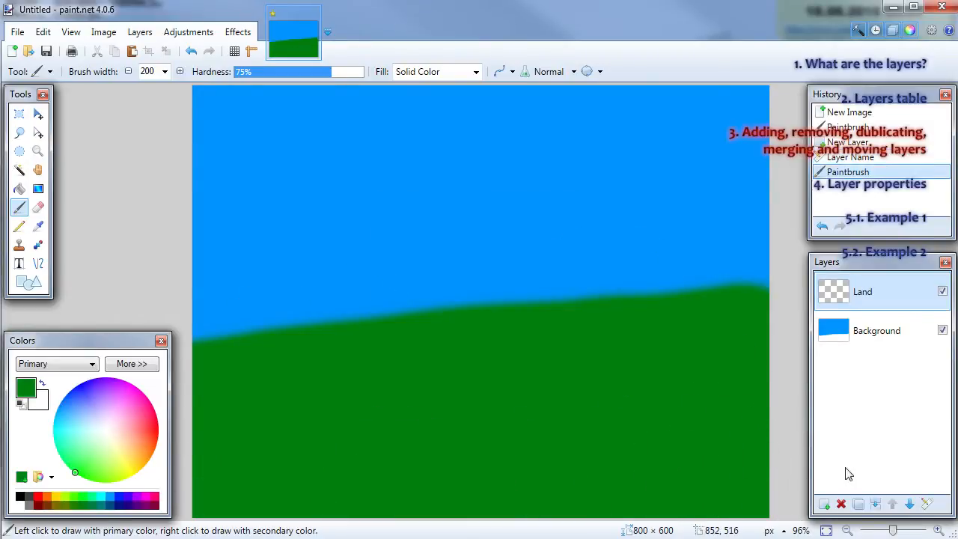
# - Add a new layer above Land and name it Tree
pyautogui.click(825, 504)
pyautogui.doubleClick(858, 288)
pyautogui.write('Tree')
pyautogui.press('Return')
# - Paint a brown tree trunk rising from the ground on the Tree layer with a brush width of 60
pyautogui.click(47, 505)
pyautogui.click(147, 71)
pyautogui.write('60')
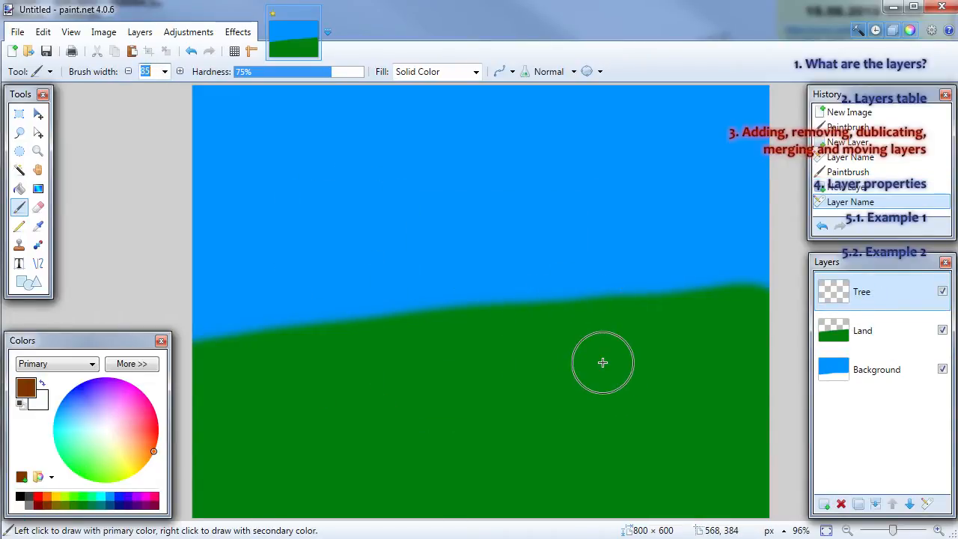
pyautogui.moveTo(614, 379); pyautogui.dragTo(597, 204)
# - Paint a rounded dark green crown over the top of the trunk with a brush width of 150
pyautogui.click(83, 505)
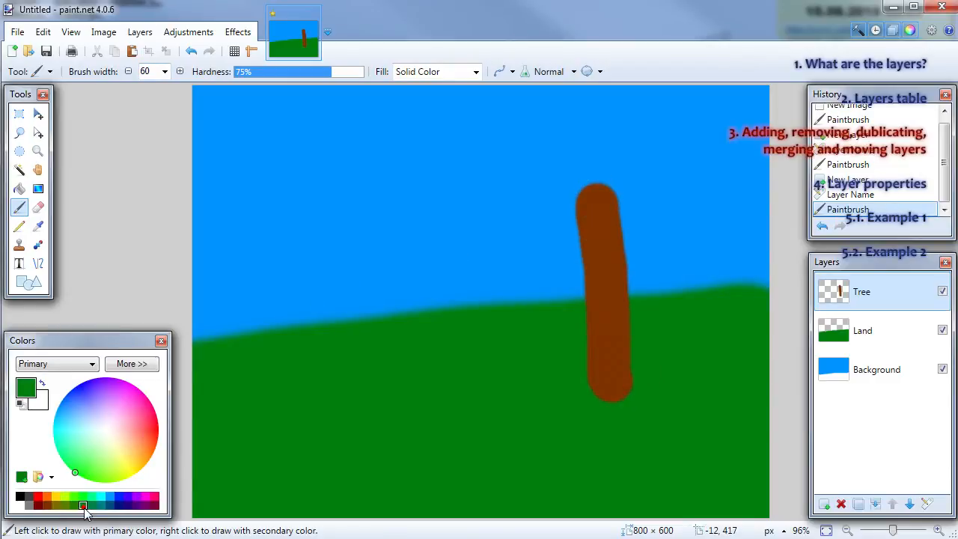
pyautogui.click(146, 72)
pyautogui.write('150')
pyautogui.moveTo(584, 166)
pyautogui.mouseDown()
pyautogui.moveTo(575, 195)
pyautogui.moveTo(588, 155)
pyautogui.moveTo(568, 190)
pyautogui.moveTo(622, 182)
pyautogui.mouseUp()
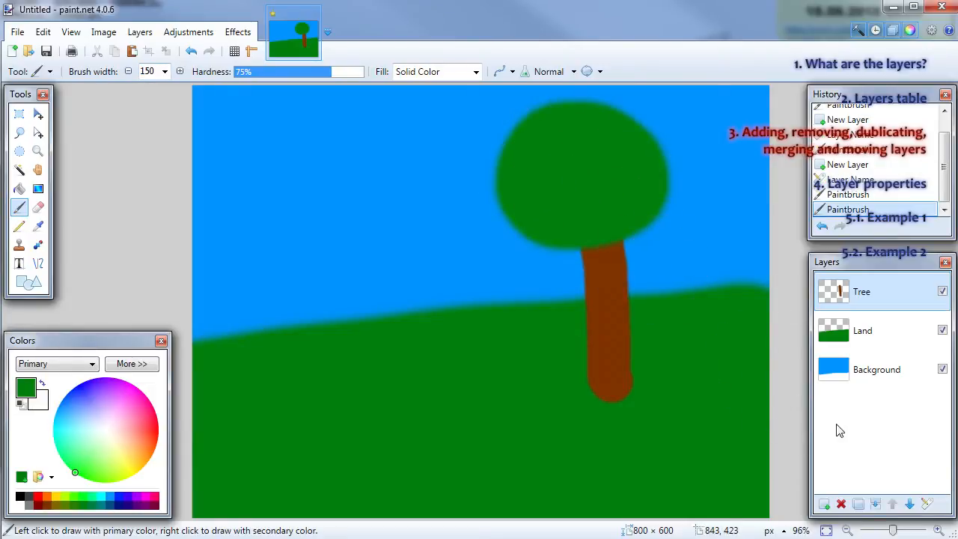
# - Add a layer named Mountains directly above Background and paint gray mountains along the horizon on it
pyautogui.click(872, 375)
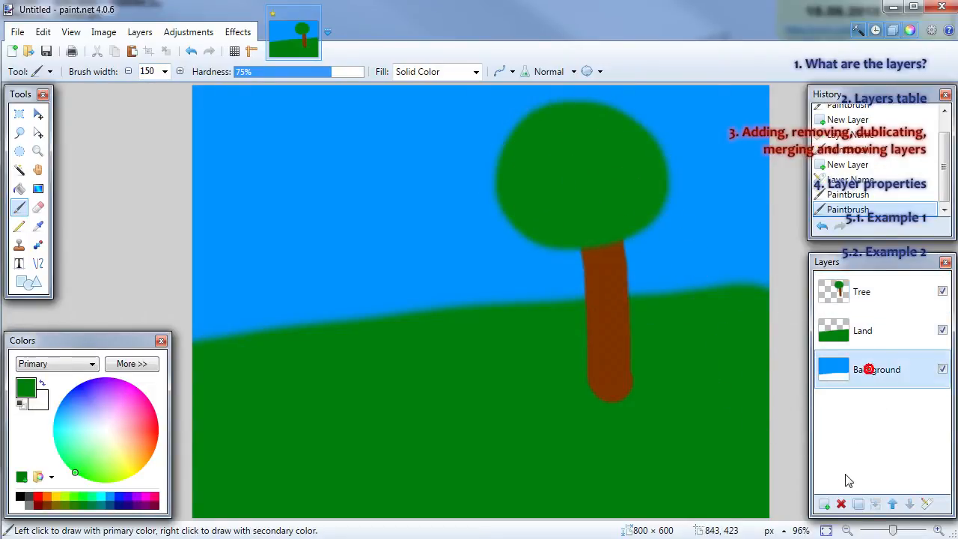
pyautogui.click(824, 504)
pyautogui.click(859, 357)
pyautogui.doubleClick(858, 358)
pyautogui.write('Mountains')
pyautogui.press('Return')
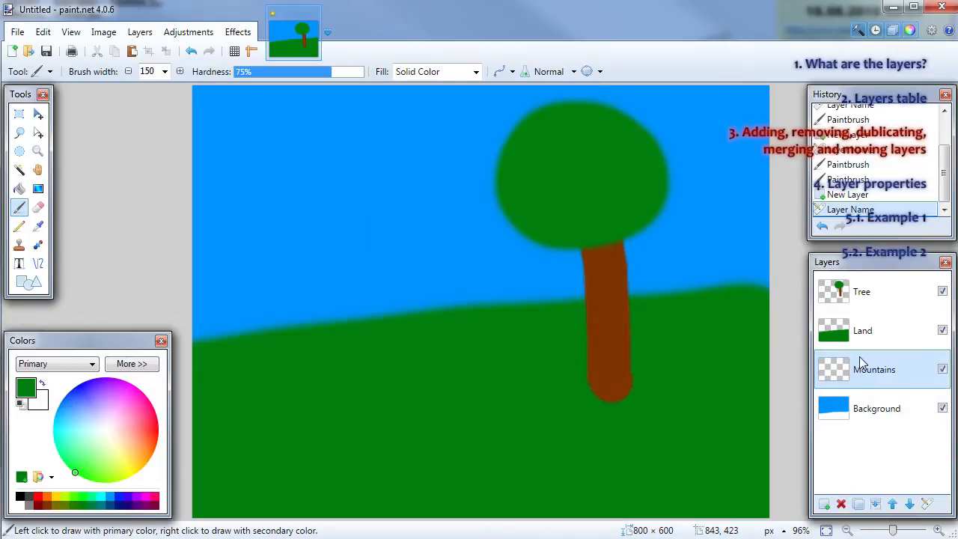
pyautogui.click(27, 507)
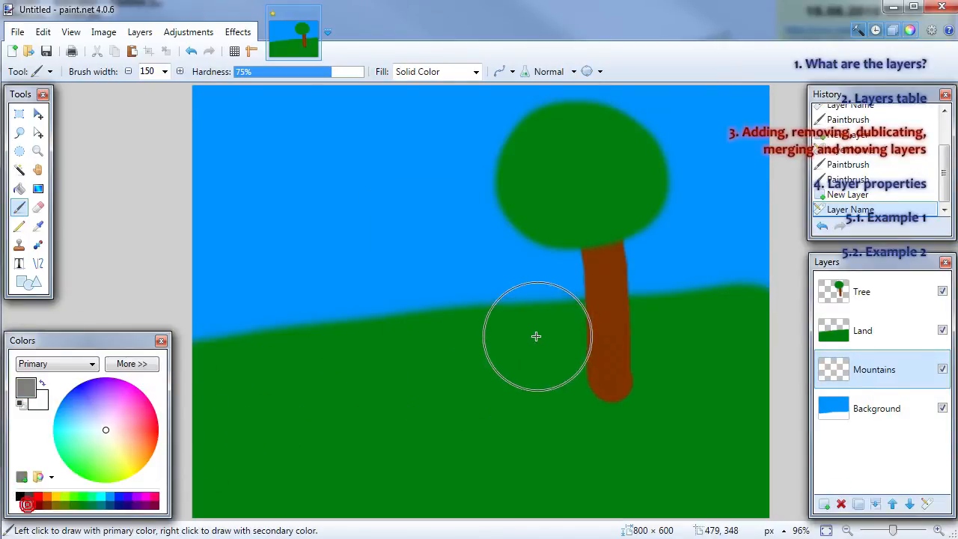
pyautogui.moveTo(740, 324)
pyautogui.mouseDown()
pyautogui.moveTo(643, 316)
pyautogui.moveTo(503, 275)
pyautogui.moveTo(442, 241)
pyautogui.moveTo(370, 336)
pyautogui.moveTo(412, 264)
pyautogui.moveTo(289, 351)
pyautogui.moveTo(403, 266)
pyautogui.moveTo(240, 344)
pyautogui.moveTo(372, 270)
pyautogui.moveTo(360, 315)
pyautogui.mouseUp()
# - Duplicate the Tree layer, move the copied tree to the right of the original and deselect it
pyautogui.click(824, 291)
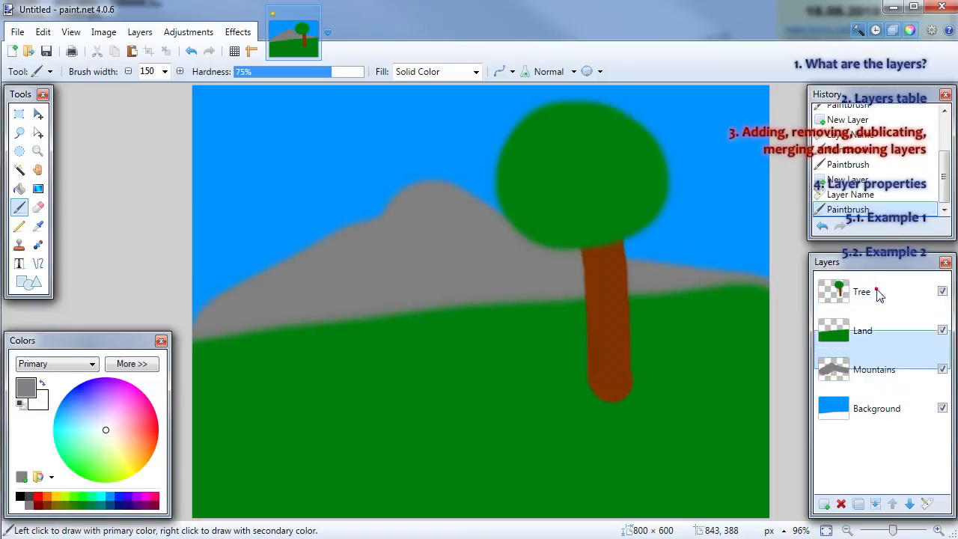
pyautogui.click(859, 503)
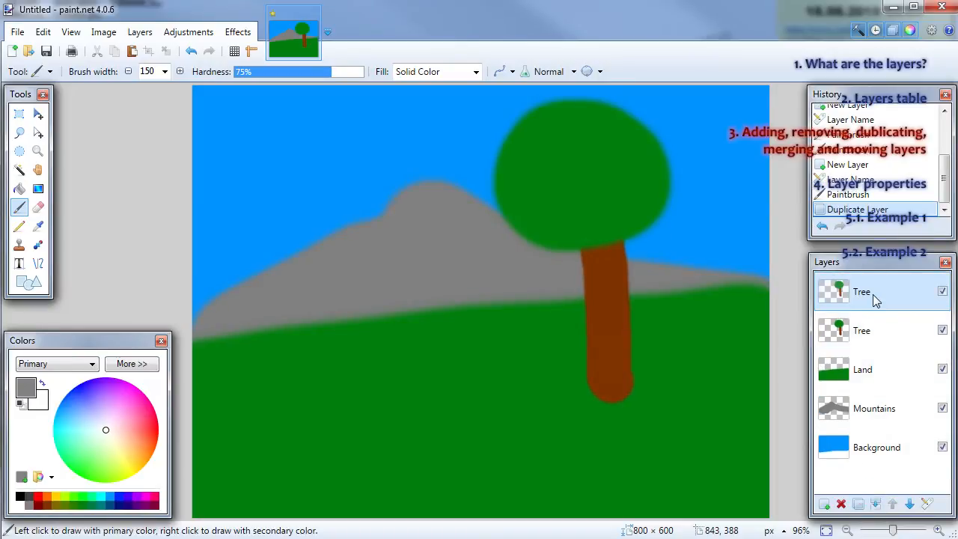
pyautogui.click(37, 113)
pyautogui.moveTo(606, 226); pyautogui.dragTo(708, 238)
pyautogui.hotkey('ctrl', 'd')
# - Merge the duplicated tree layer down into the original and rename the merged layer Trees
pyautogui.click(876, 504)
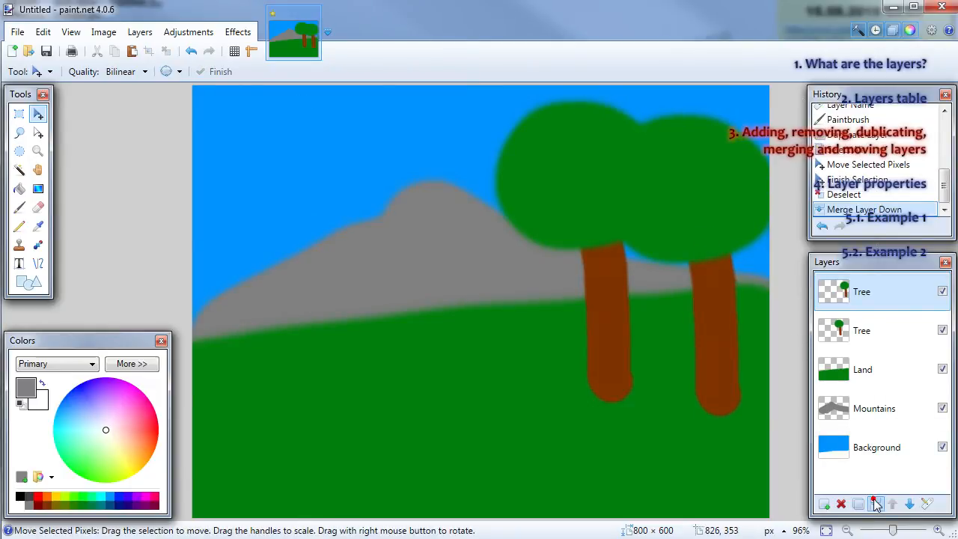
pyautogui.doubleClick(860, 286)
pyautogui.click(542, 239)
pyautogui.write('s')
pyautogui.click(492, 341)
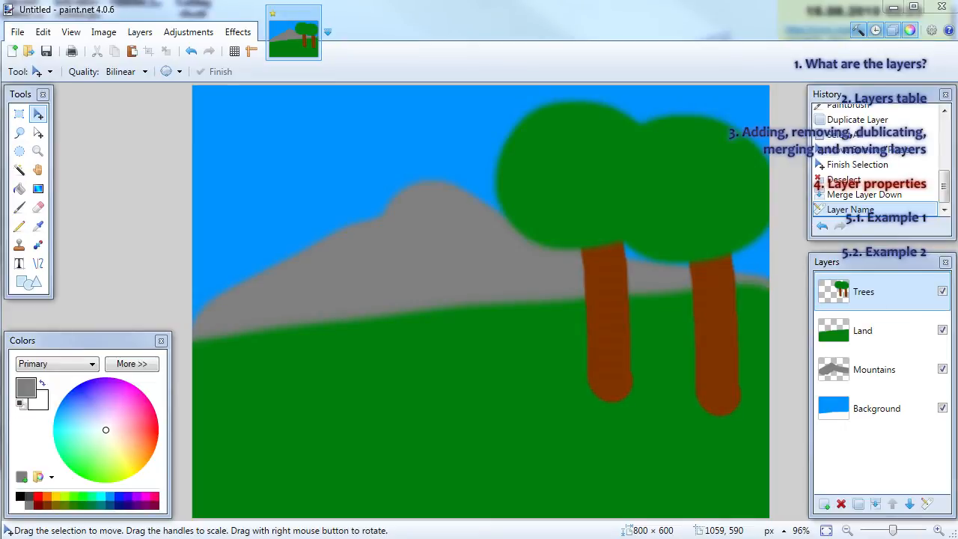
# - Open the Trees layer's properties and toggle its visibility off and back on
pyautogui.doubleClick(860, 291)
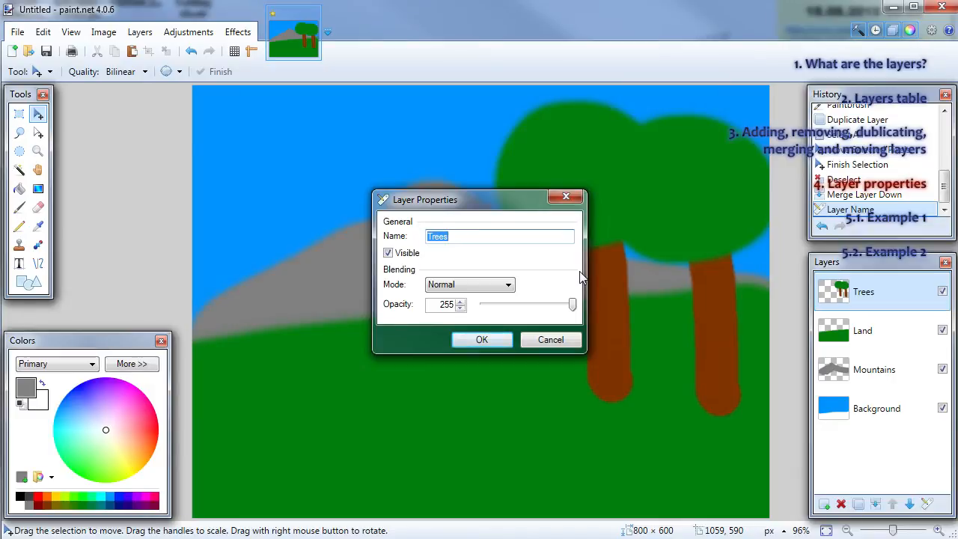
pyautogui.click(420, 255)
pyautogui.click(418, 254)
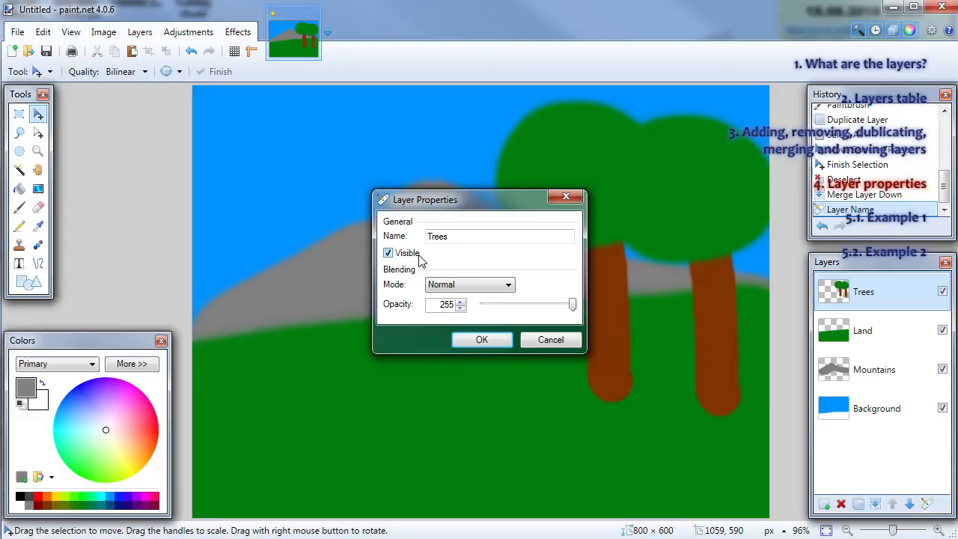
# - Preview different blending modes on the Trees layer, including Additive, Reflect and Difference, with the properties dialog moved off the trees
pyautogui.click(447, 284)
pyautogui.click(450, 286)
pyautogui.click(450, 286)
pyautogui.click(445, 302)
pyautogui.scroll(-2, 472, 290)
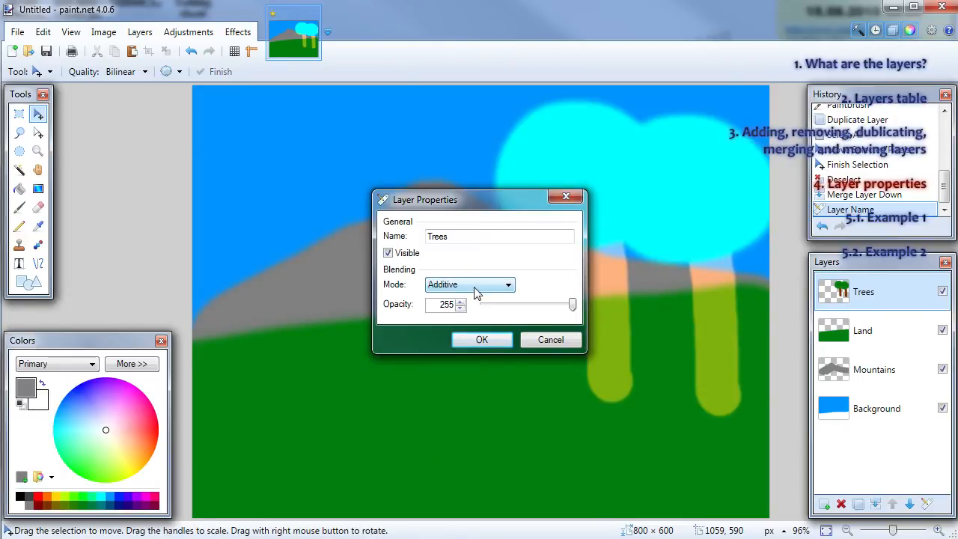
pyautogui.moveTo(481, 211); pyautogui.dragTo(337, 212)
pyautogui.scroll(-4, 337, 212)
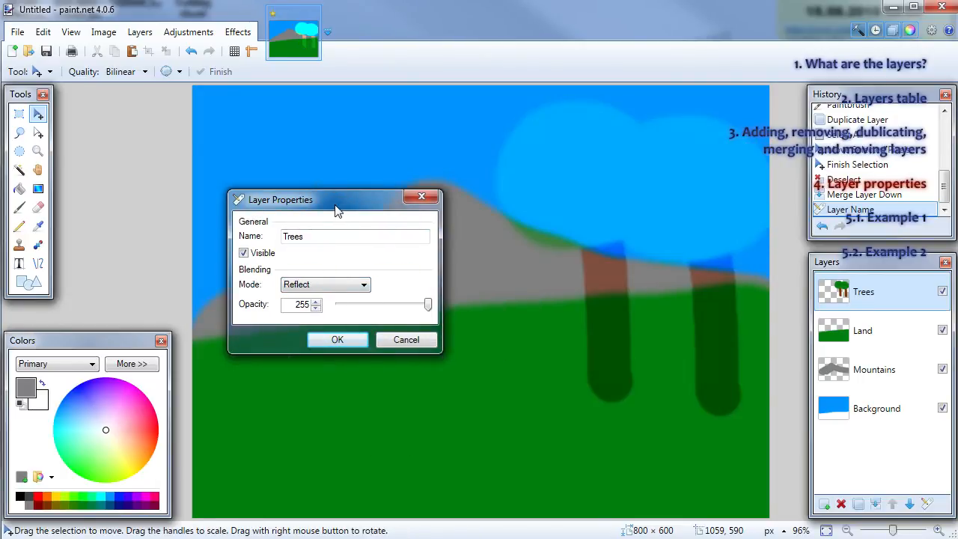
pyautogui.scroll(-1, 332, 219)
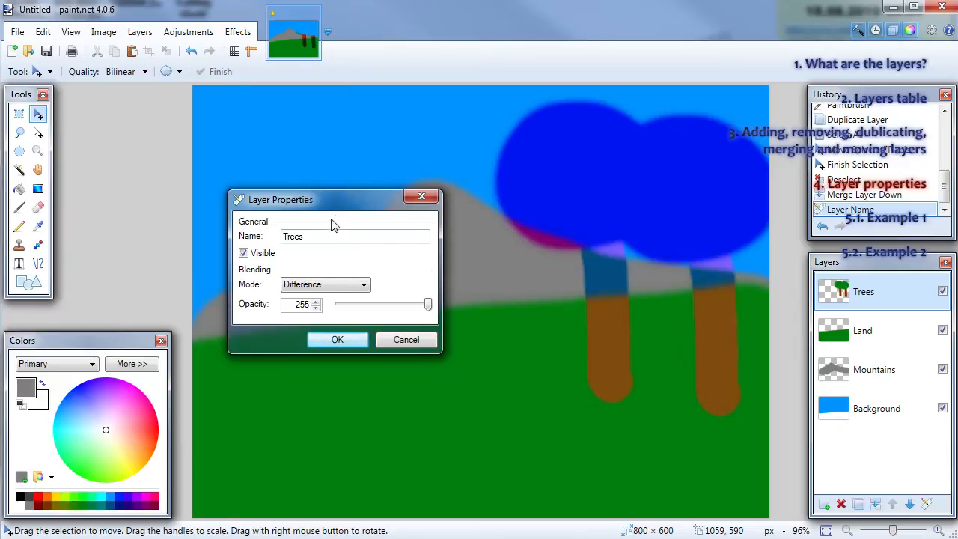
# - Return the Trees layer's blending mode to Normal and try out its opacity setting
pyautogui.click(315, 285)
pyautogui.click(352, 304)
pyautogui.click(314, 301)
pyautogui.moveTo(428, 305); pyautogui.dragTo(490, 306)
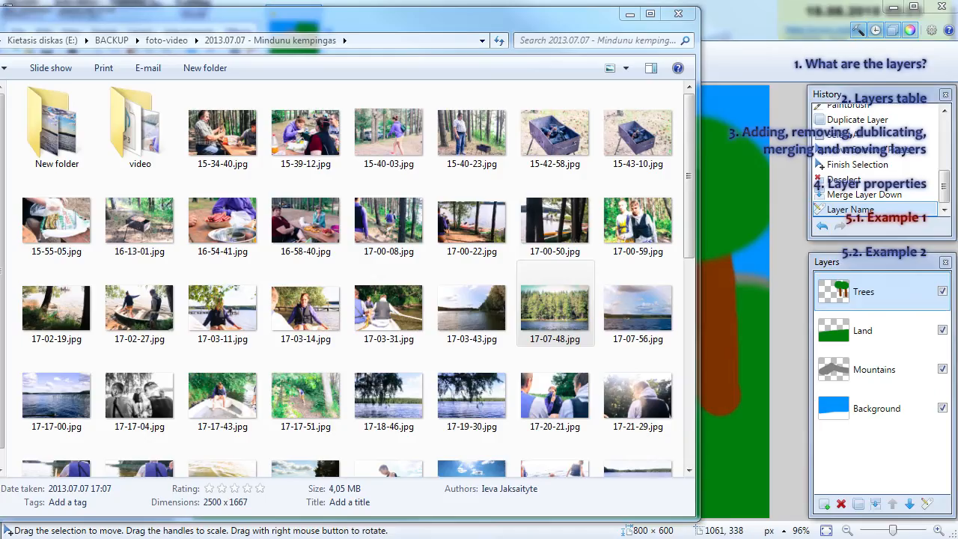
# - Open the photo 17-07-48.jpg from the Mindunu kempingas folder as a new image and add an empty layer above it
pyautogui.moveTo(533, 378)
pyautogui.mouseDown()
pyautogui.moveTo(538, 389)
pyautogui.moveTo(753, 287)
pyautogui.mouseUp()
pyautogui.click(481, 296)
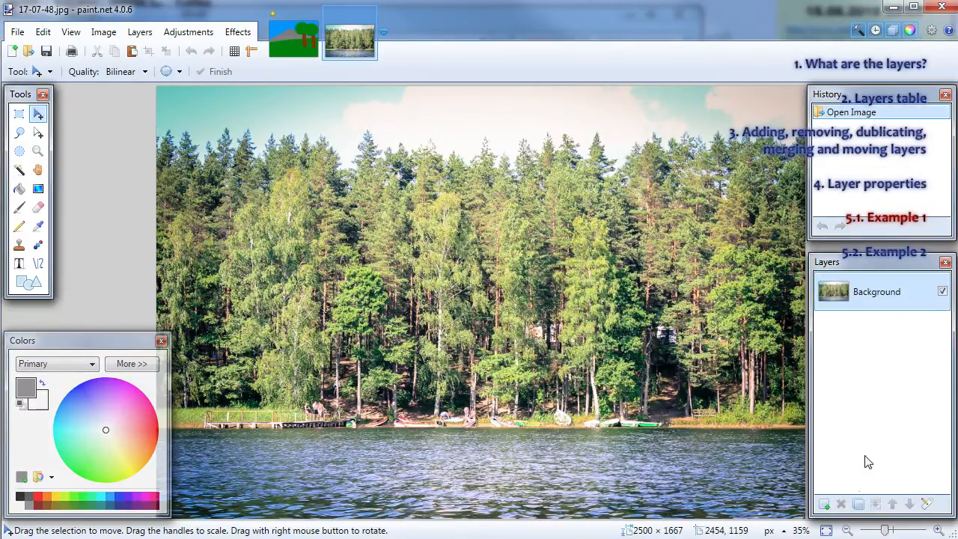
pyautogui.click(826, 504)
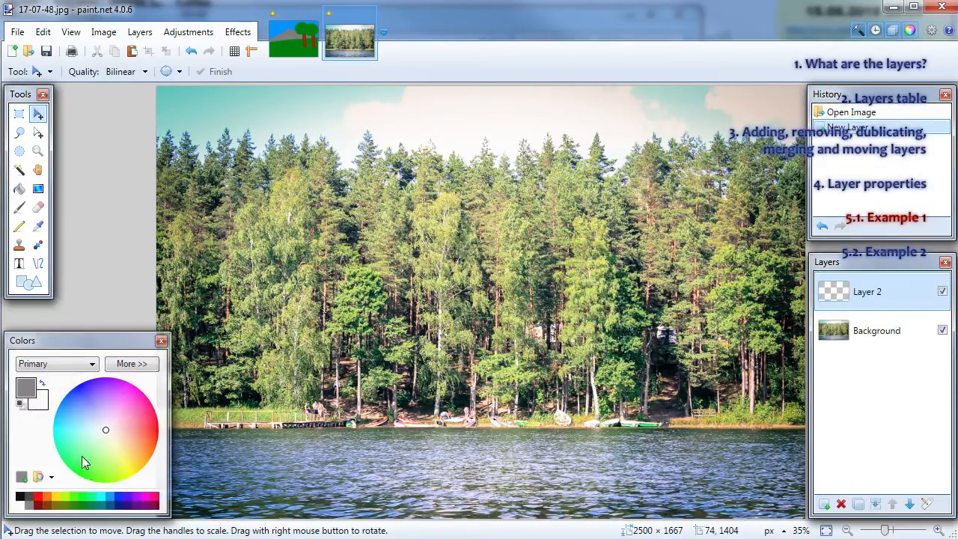
# - Fill the empty Layer 2 with solid golden yellow using the Paint Bucket and finish the fill
pyautogui.click(54, 498)
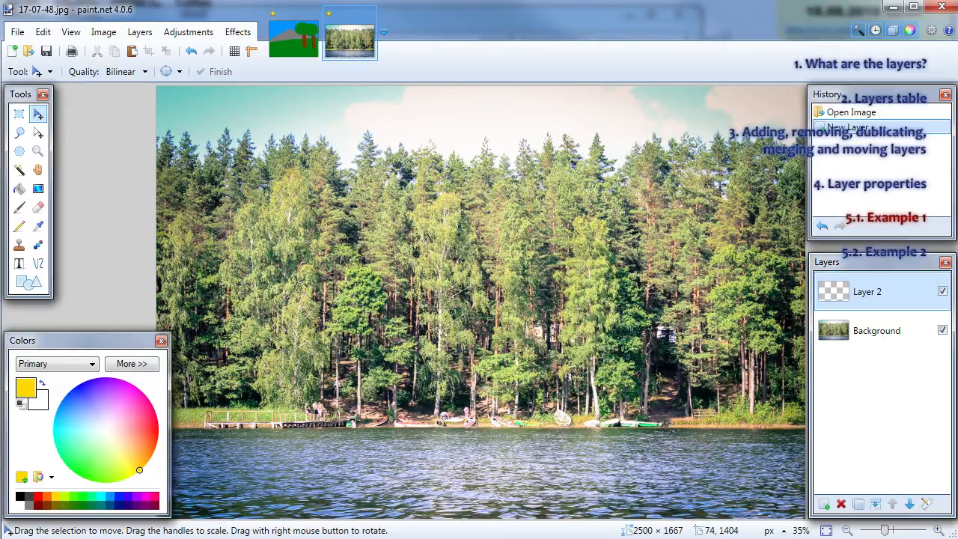
pyautogui.click(19, 188)
pyautogui.click(578, 242)
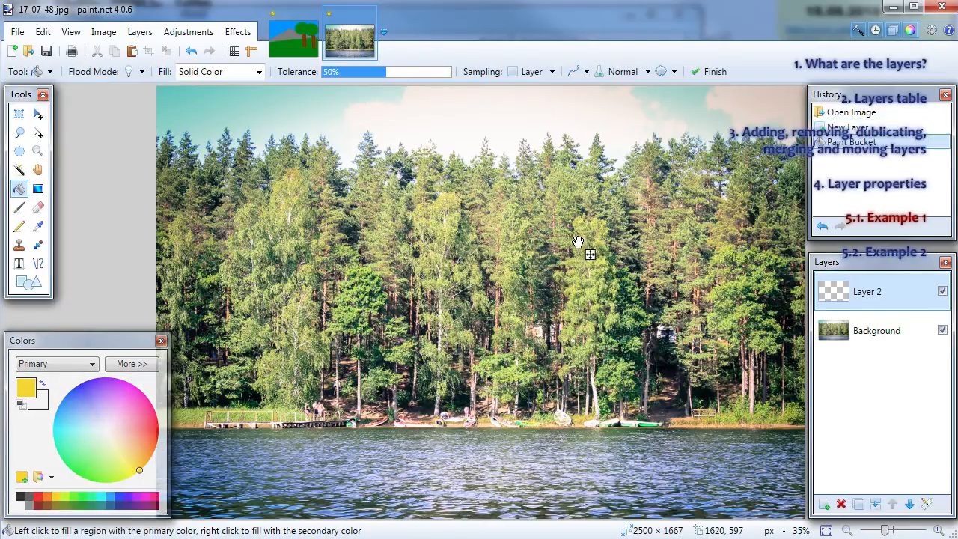
pyautogui.press('Return')
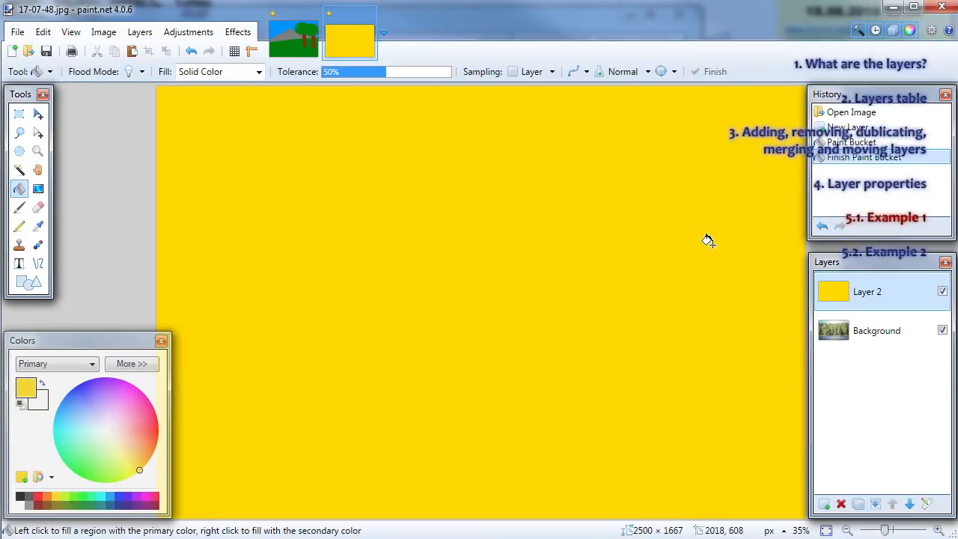
# - Set Layer 2's blending mode to Color Burn with opacity 99, and merge it down into the photo
pyautogui.doubleClick(858, 294)
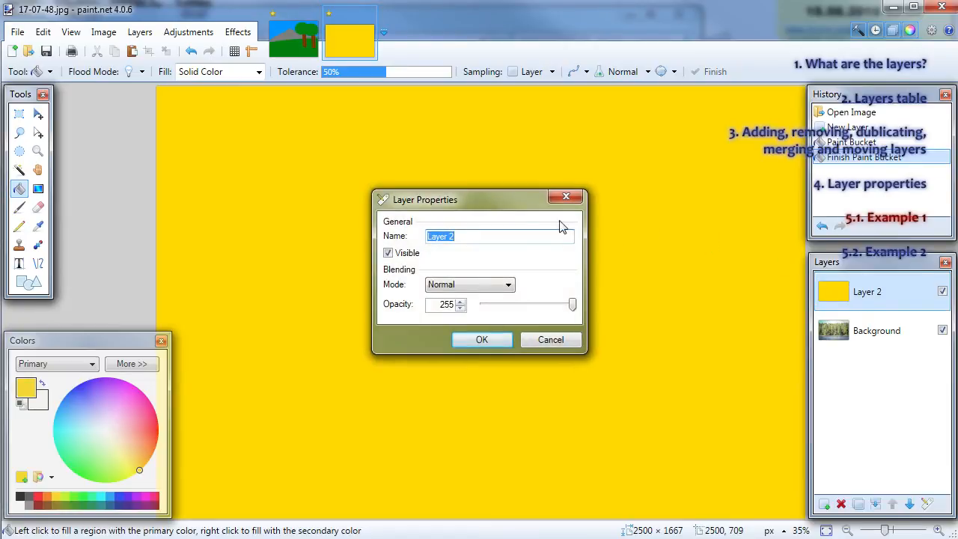
pyautogui.moveTo(473, 200); pyautogui.dragTo(725, 159)
pyautogui.click(717, 243)
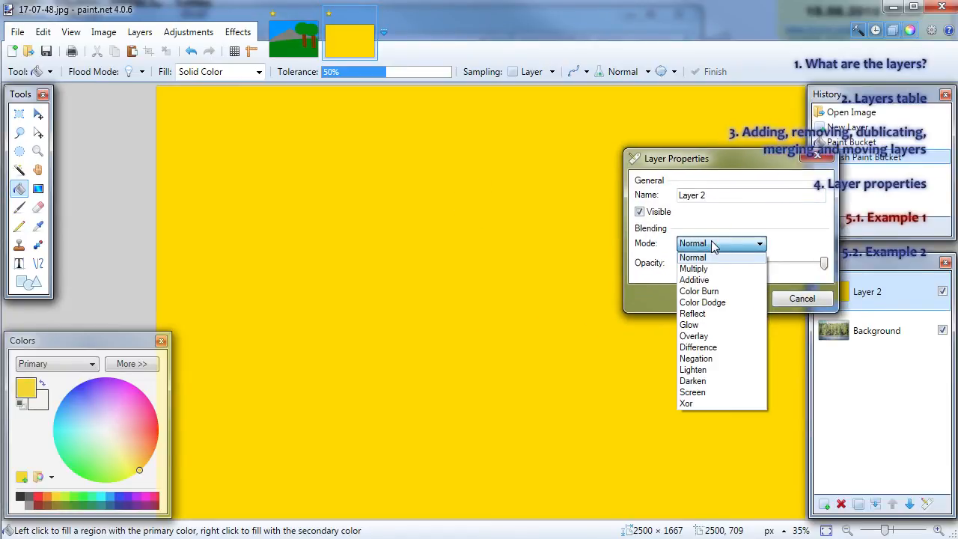
pyautogui.click(710, 291)
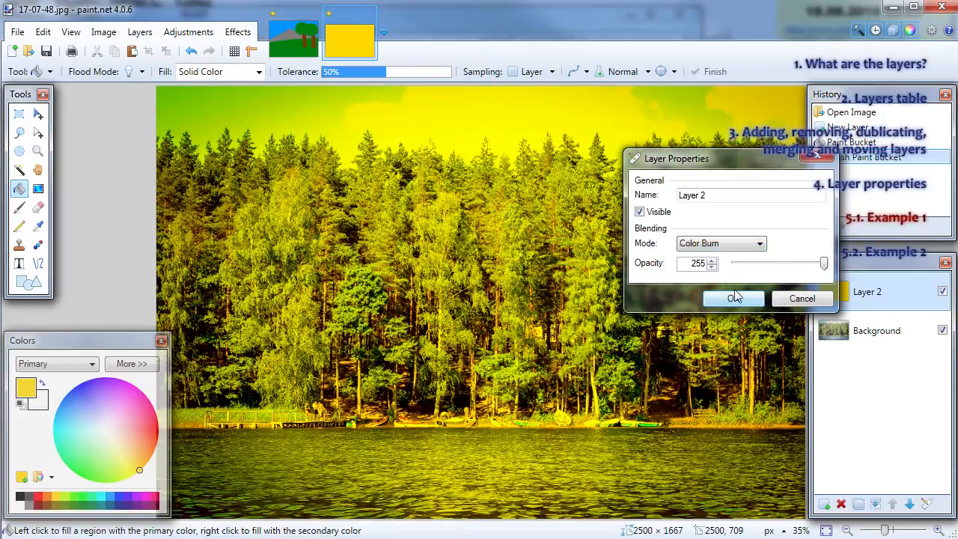
pyautogui.moveTo(824, 264); pyautogui.dragTo(769, 265)
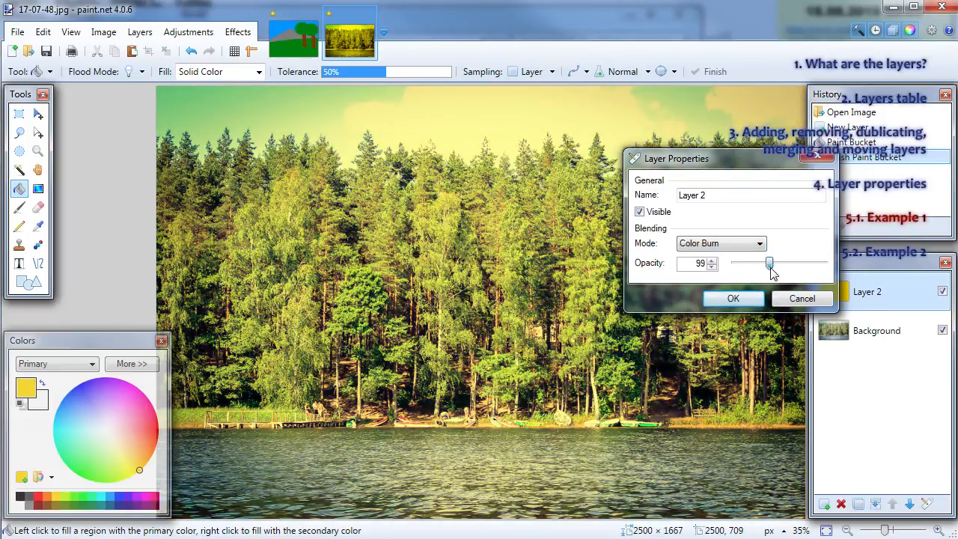
pyautogui.click(752, 299)
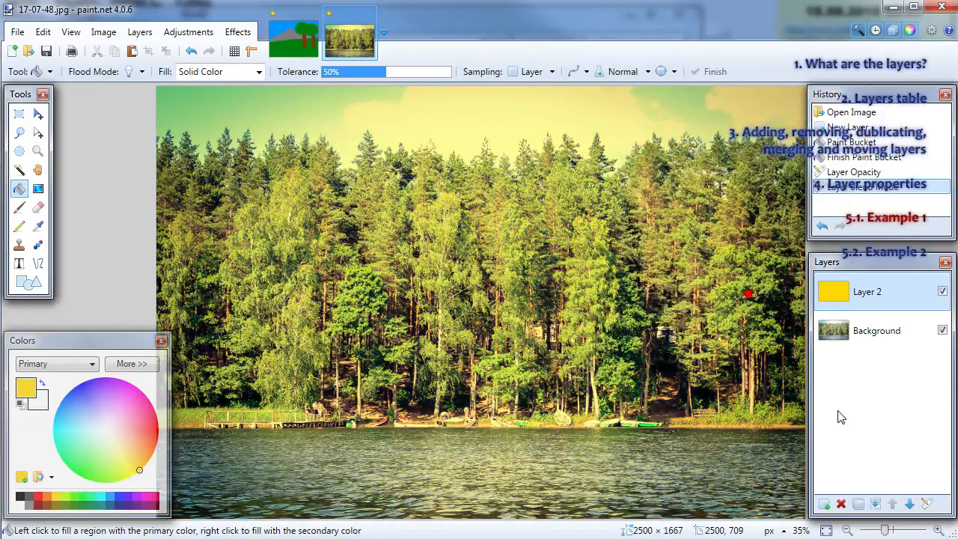
pyautogui.click(879, 500)
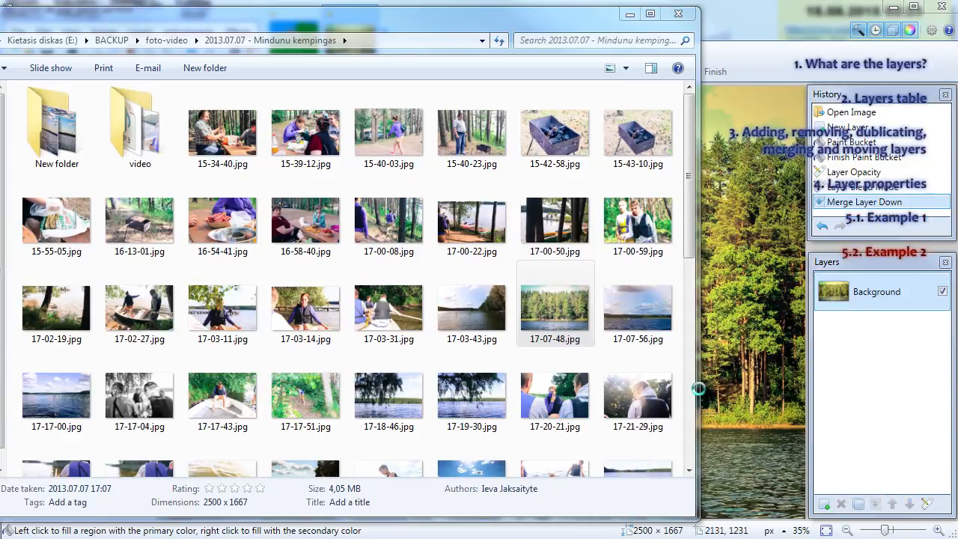
# - Open the original photo 17-07-48.jpg again as a separate image and duplicate its Background layer
pyautogui.moveTo(555, 307)
pyautogui.mouseDown()
pyautogui.moveTo(599, 299)
pyautogui.moveTo(567, 310)
pyautogui.mouseUp()
pyautogui.click(539, 282)
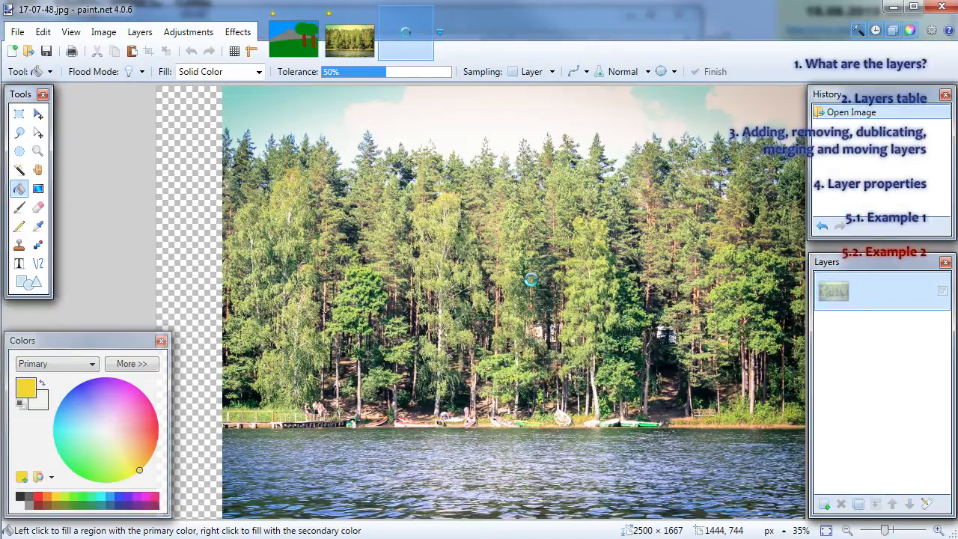
pyautogui.click(858, 504)
# - Set the upper duplicate Background layer's blending mode to Overlay
pyautogui.doubleClick(845, 301)
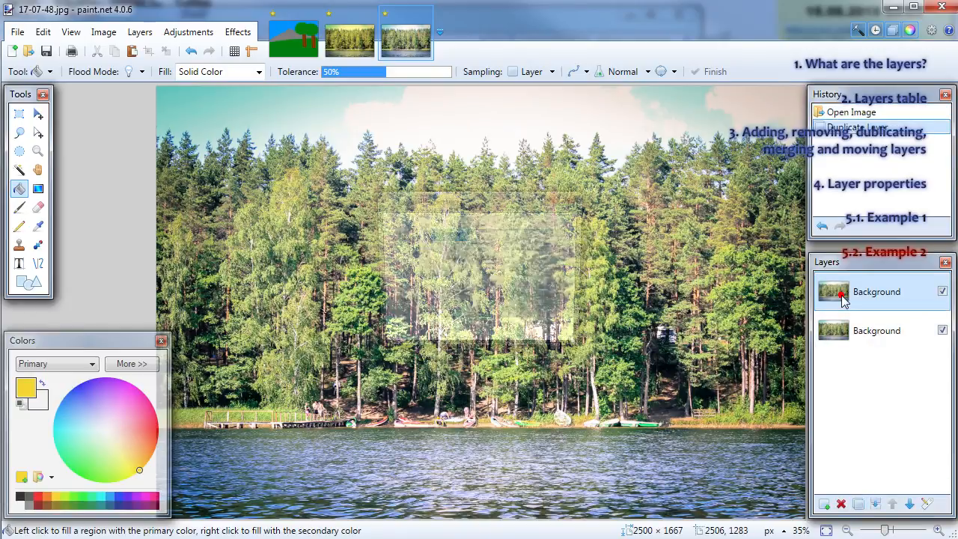
pyautogui.click(487, 284)
pyautogui.click(442, 378)
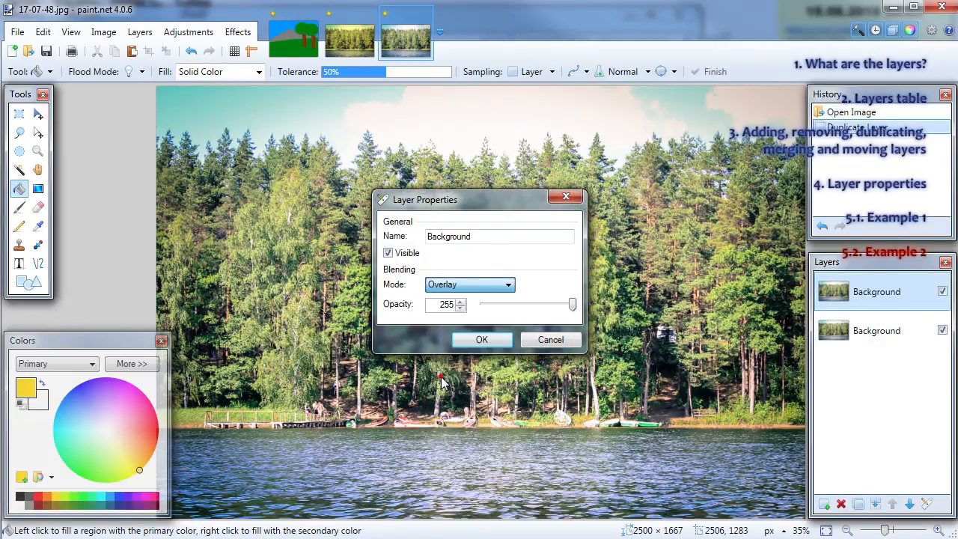
pyautogui.click(481, 340)
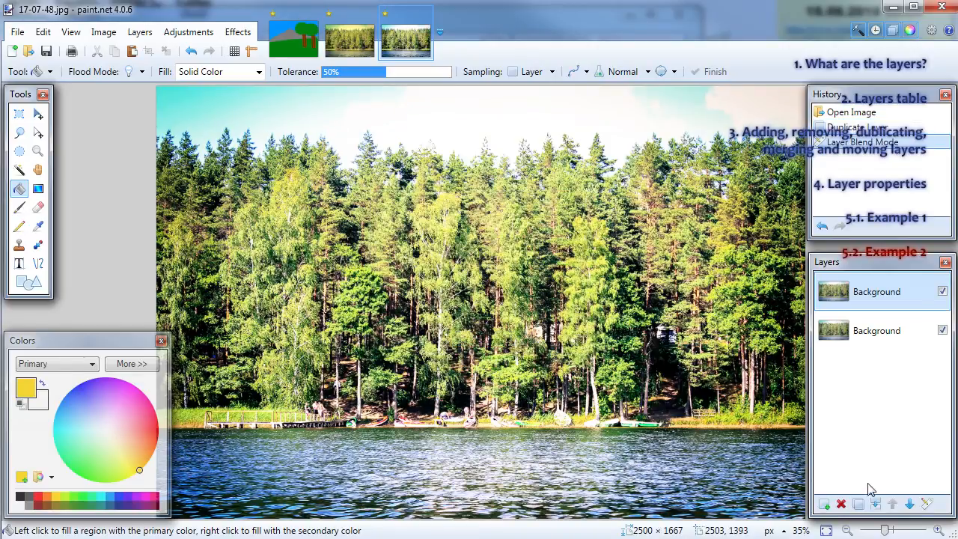